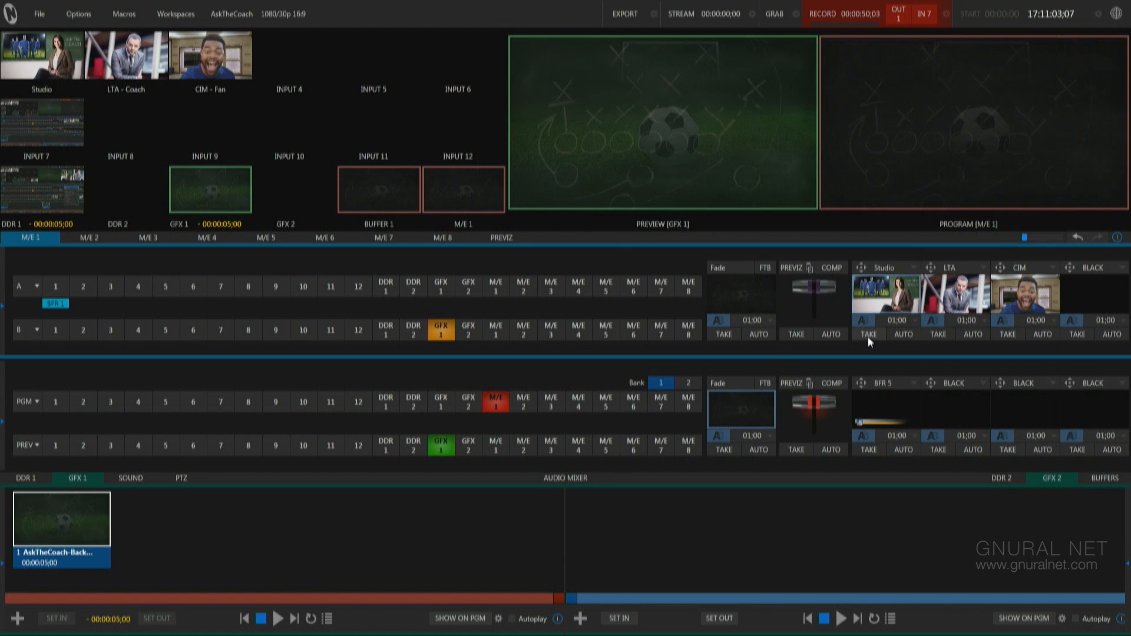
Show the Studio key layer in M/E 1 and enable its positioning.
click(868, 335)
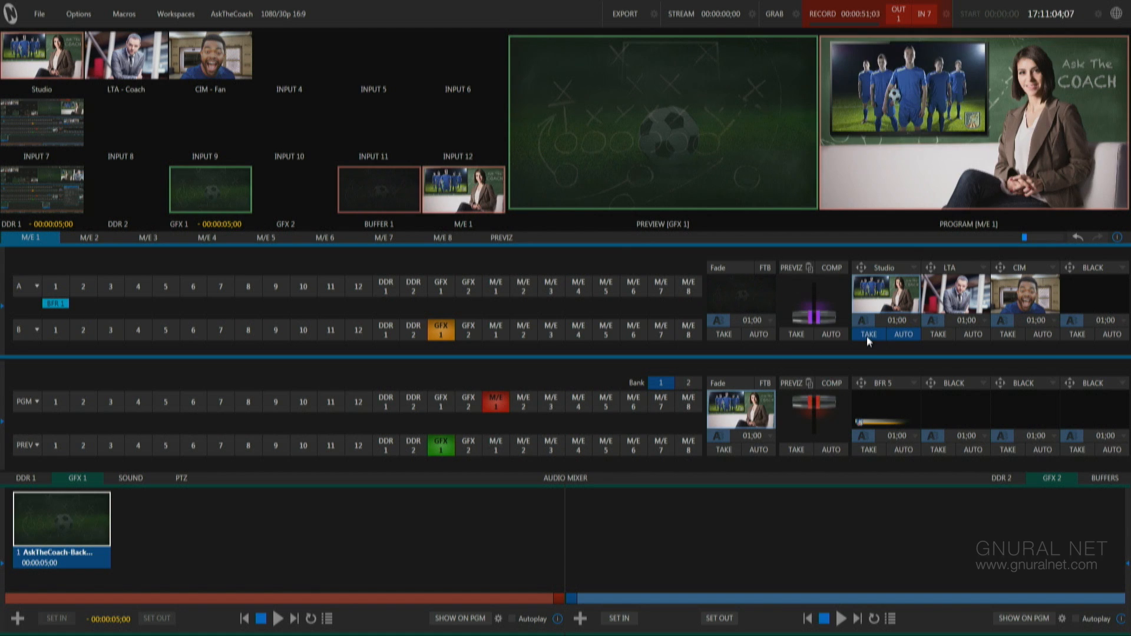
click(861, 268)
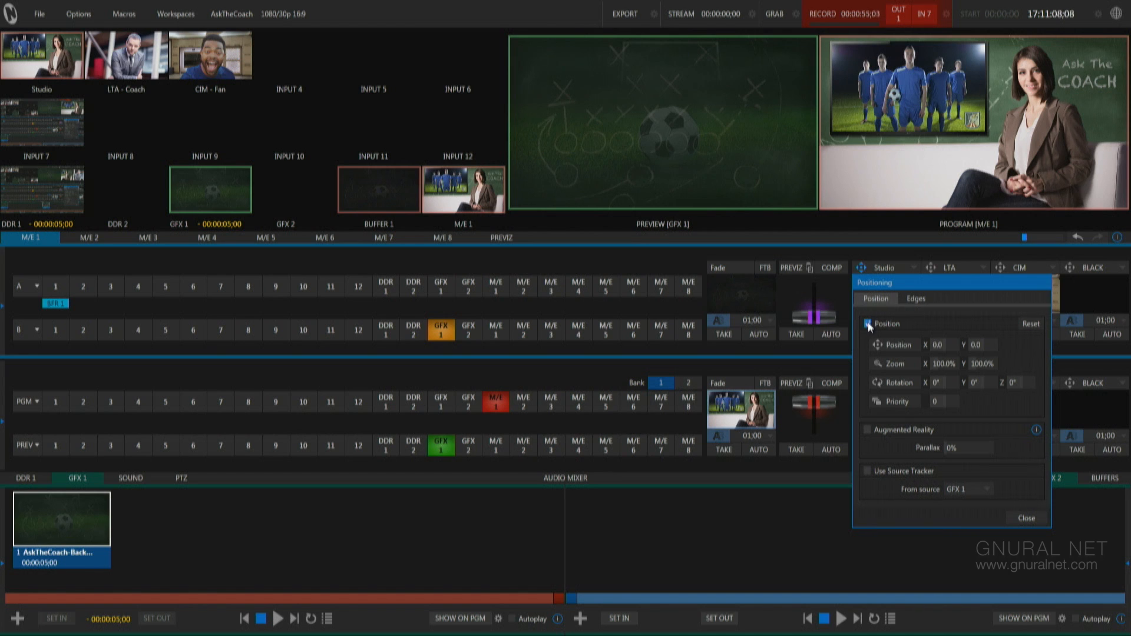
click(868, 324)
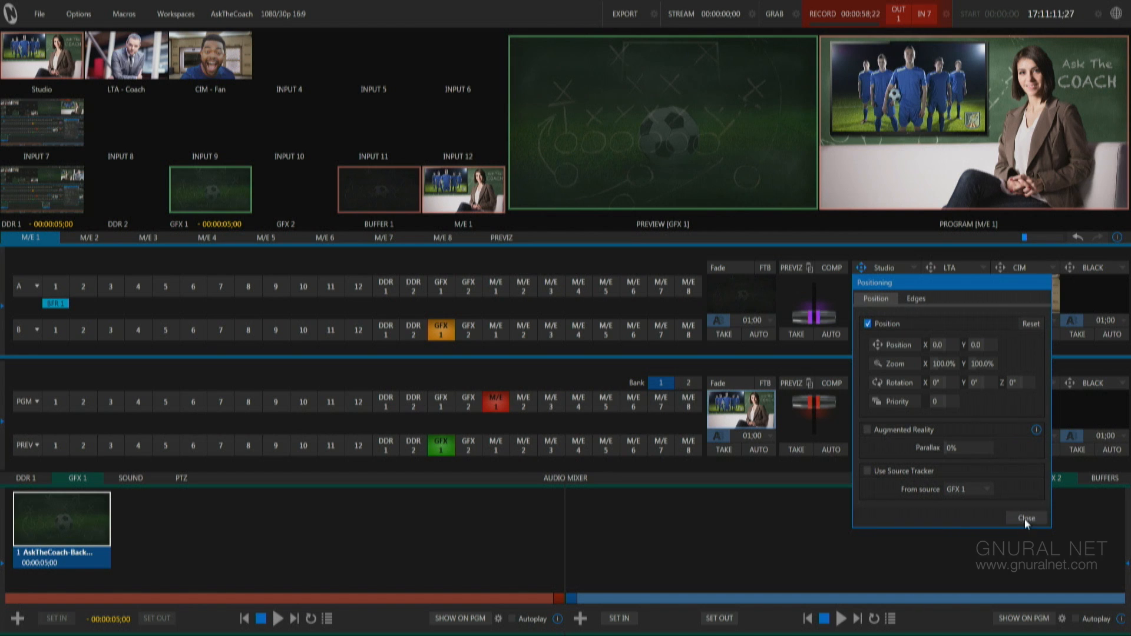
click(1029, 519)
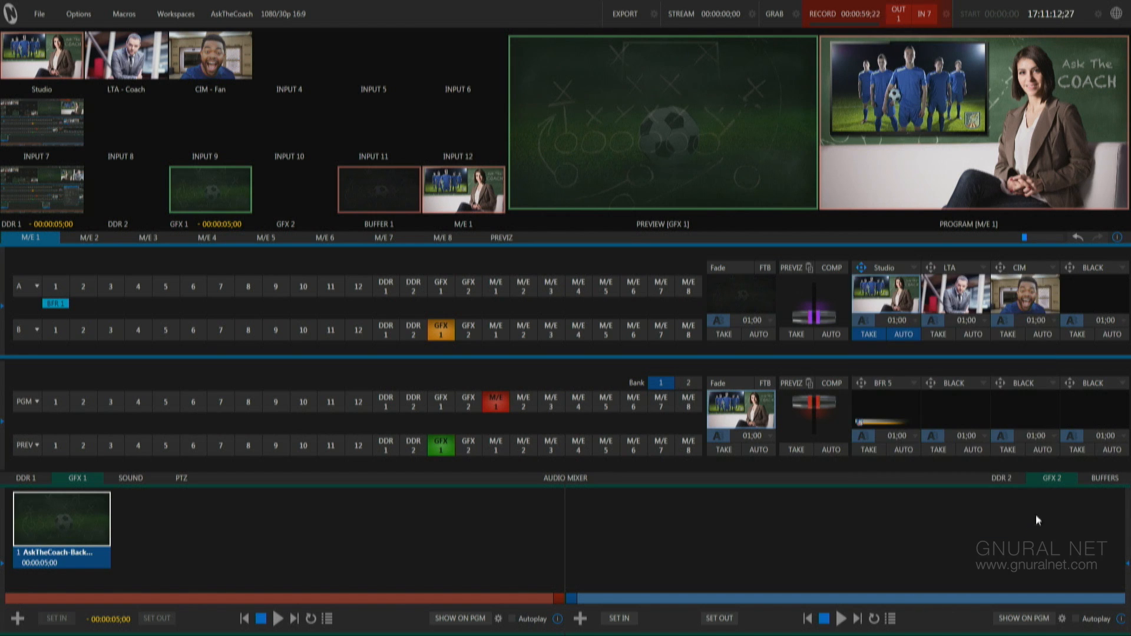
Save the full-screen Studio layout of M/E 1 into comp slot 1.
click(830, 266)
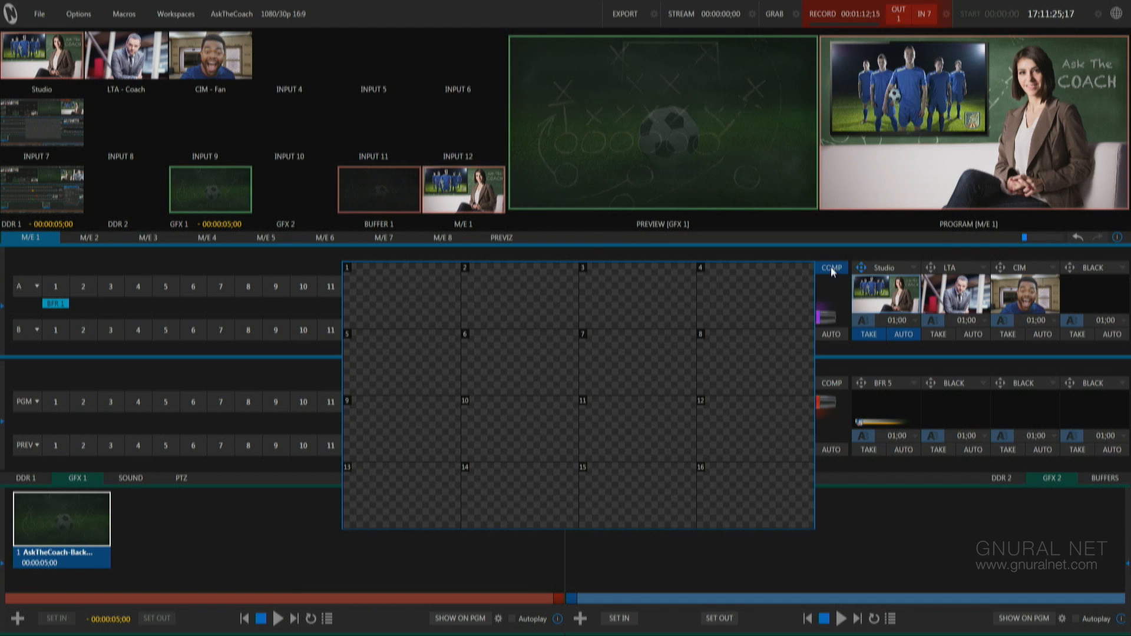
click(450, 269)
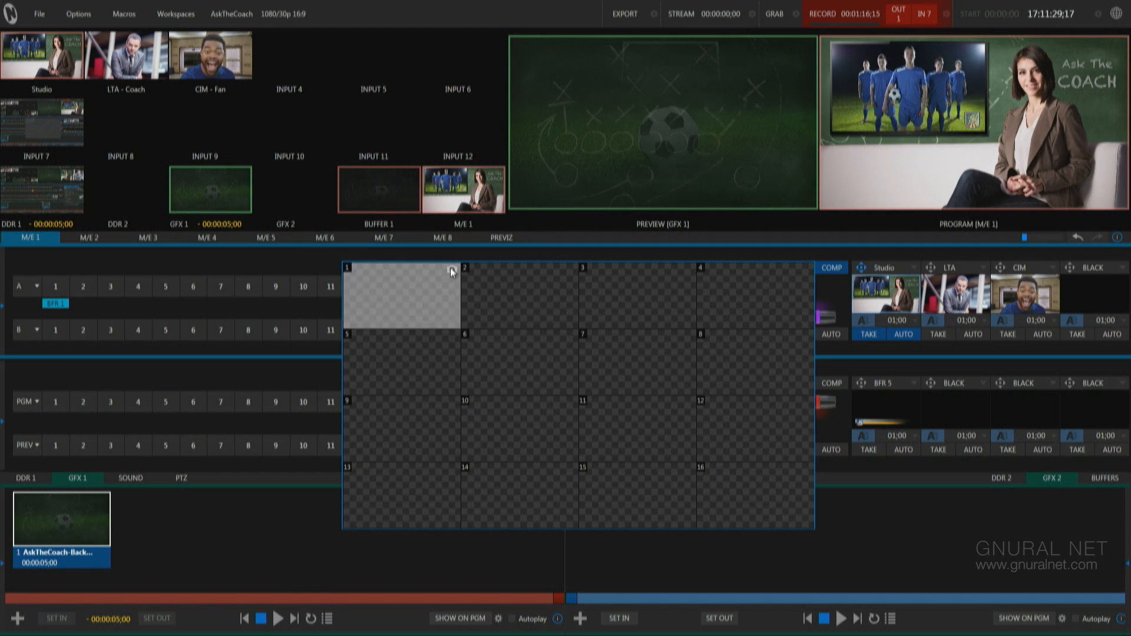
click(777, 256)
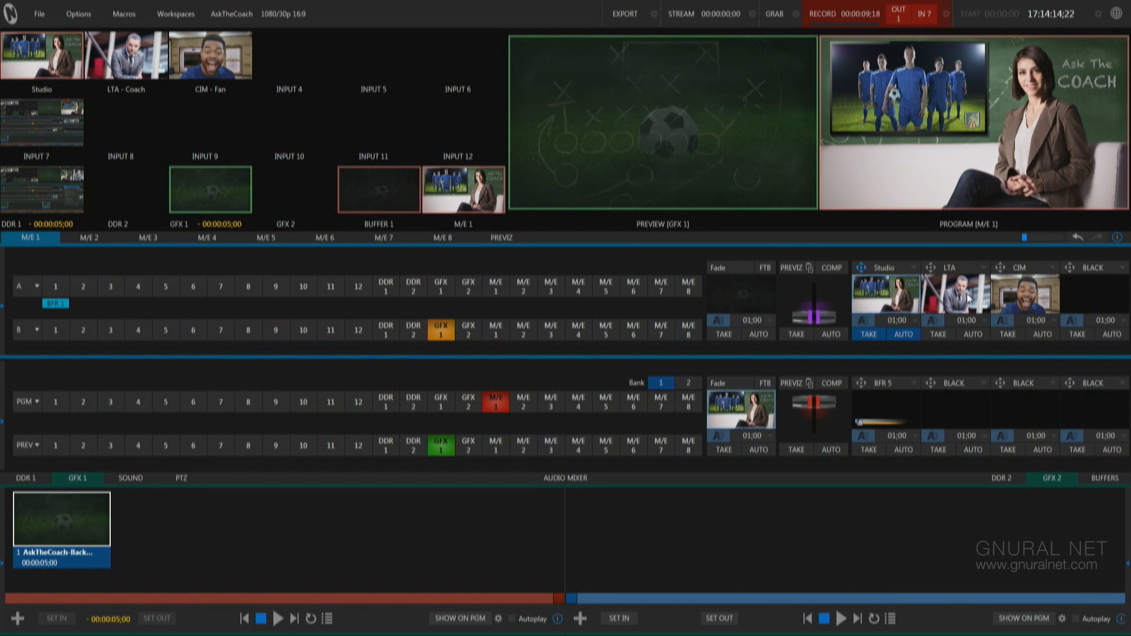
Set the Studio layer's X position to -145, its zoom to 80% on both axes and its priority to 2.
click(862, 269)
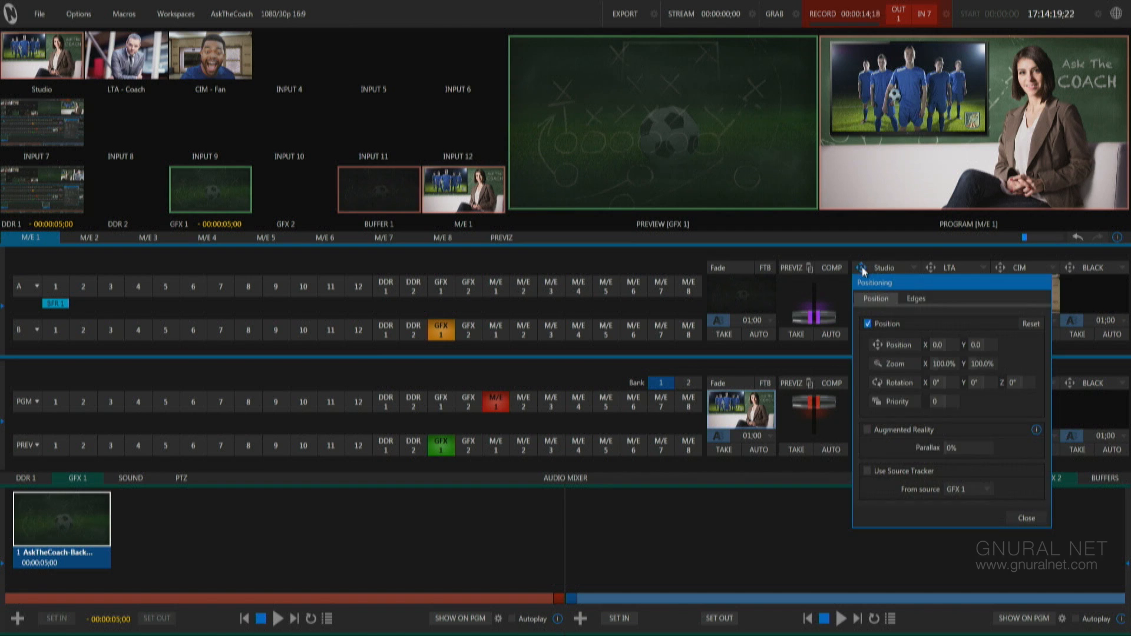
click(944, 345)
text(-145)
key(Tab)
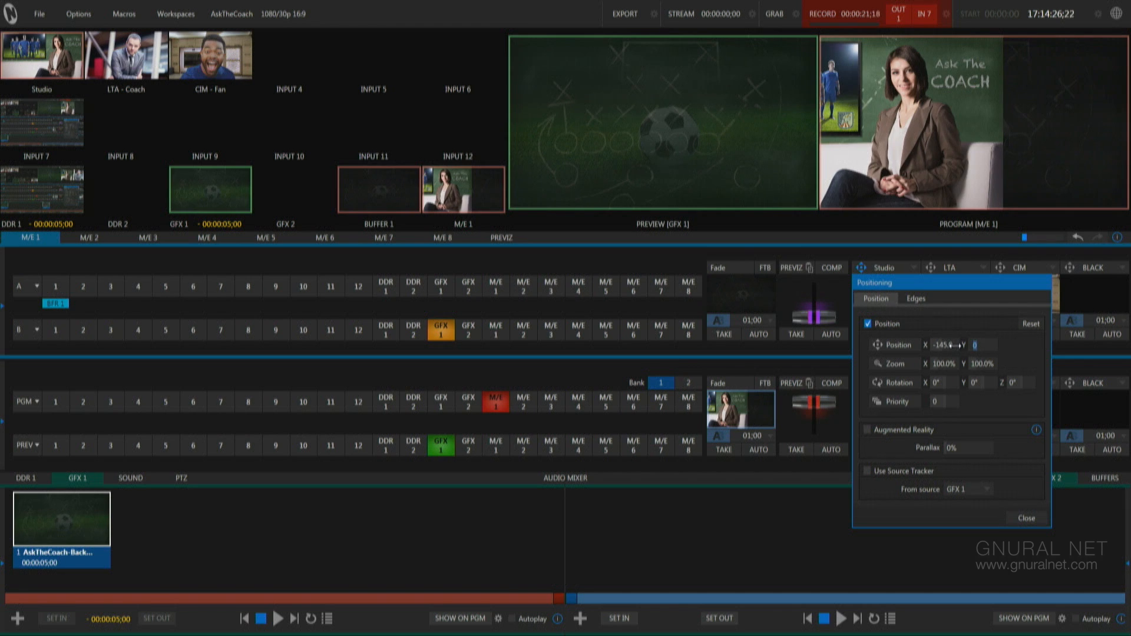
key(Tab)
text(80)
key(Tab)
text(80)
key(Tab)
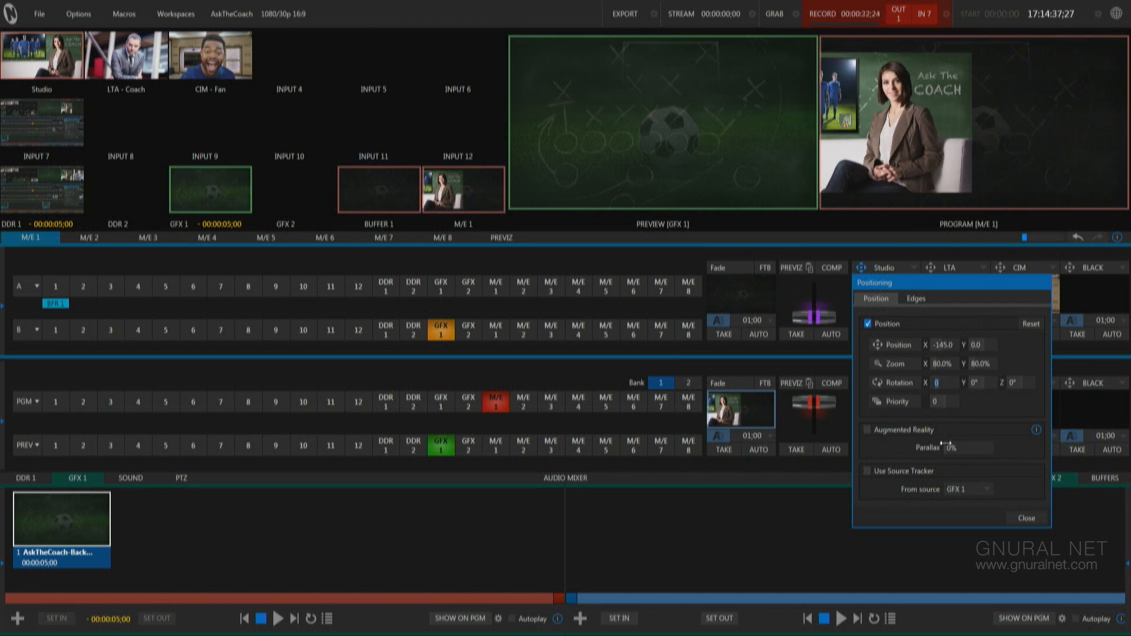
click(938, 413)
click(1027, 518)
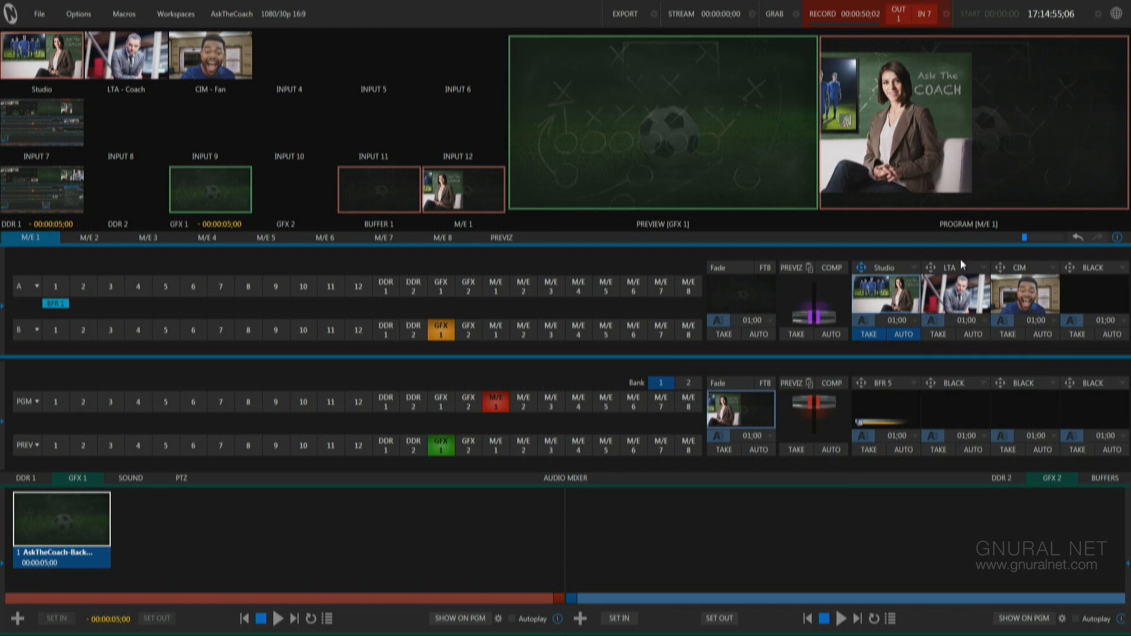
Show the LTA layer in M/E 1 and set its X position to 70 and its zoom to 80% on both axes.
click(941, 334)
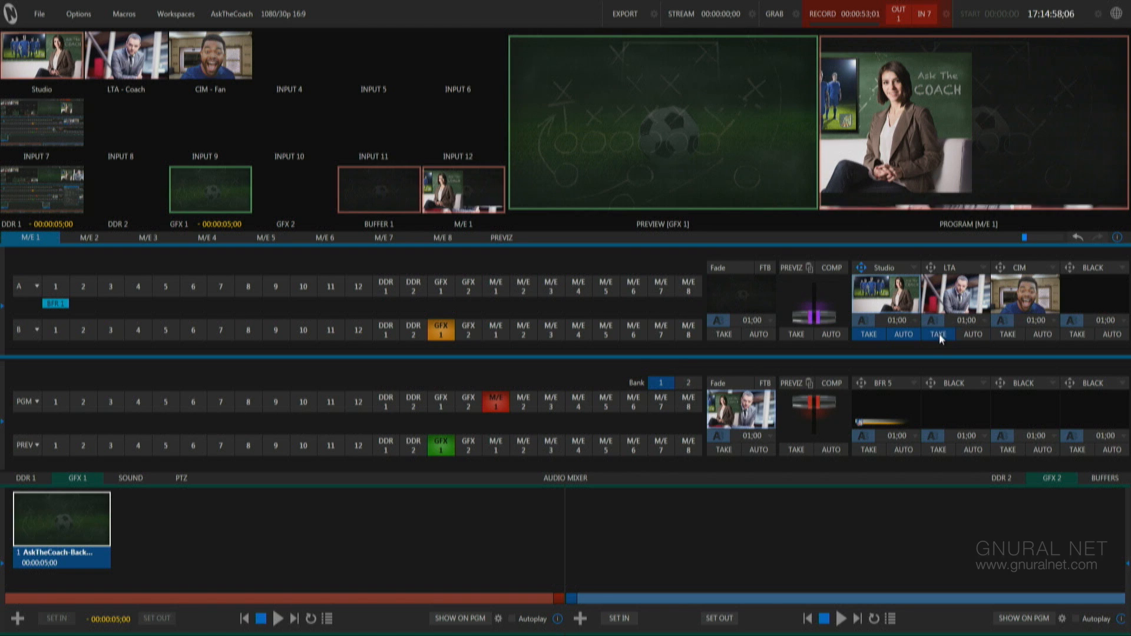
click(930, 267)
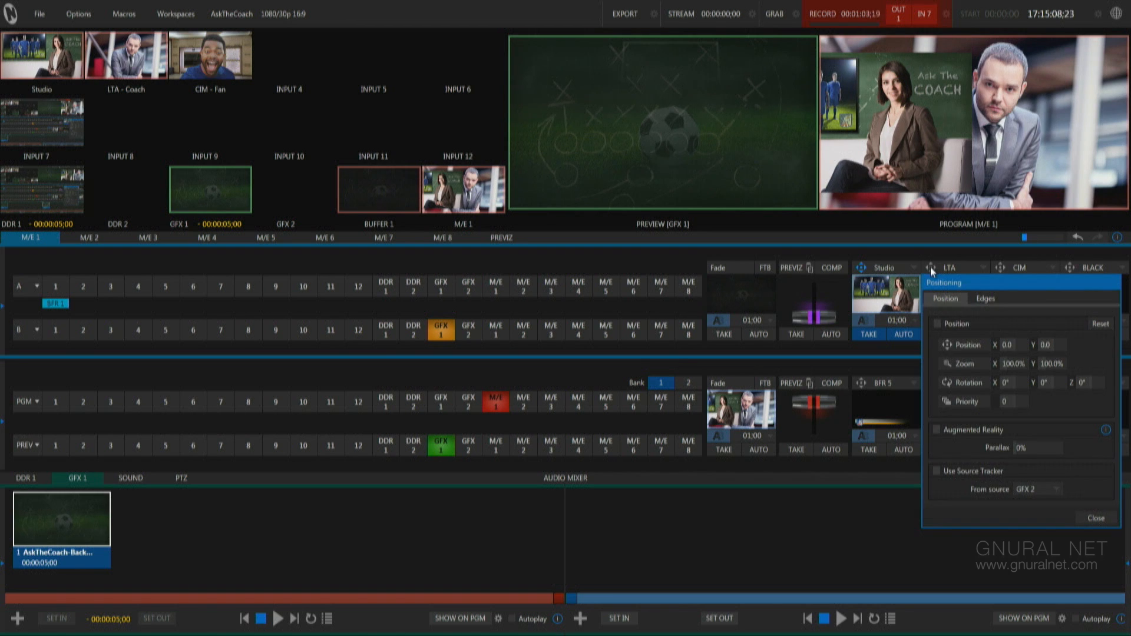
click(1010, 344)
text(70)
key(Tab)
key(Tab)
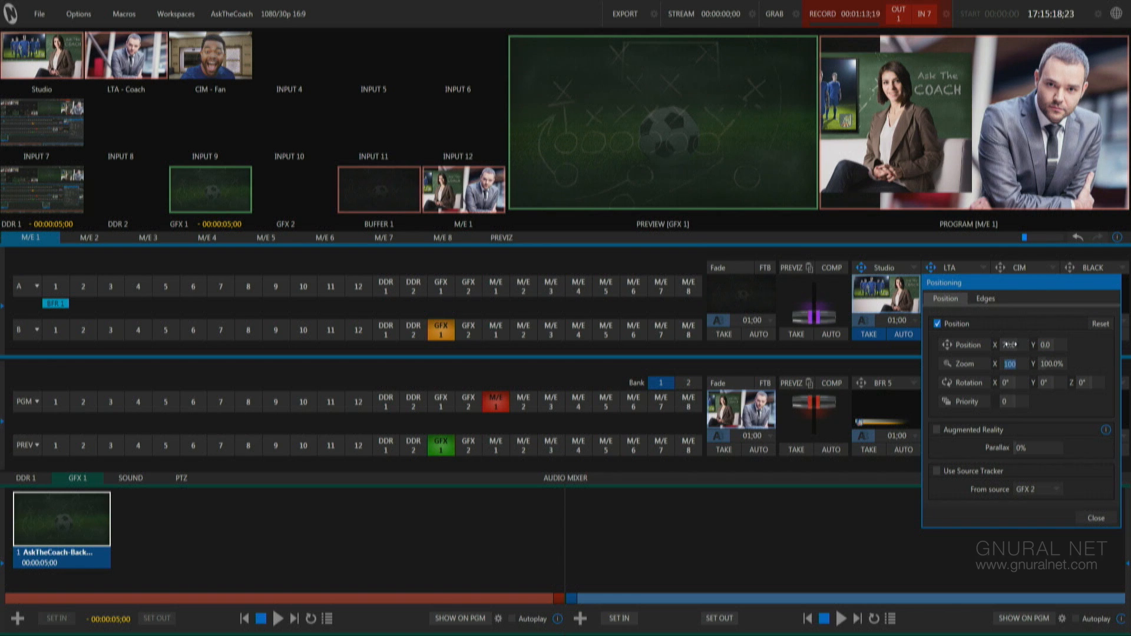
text(80)
key(Tab)
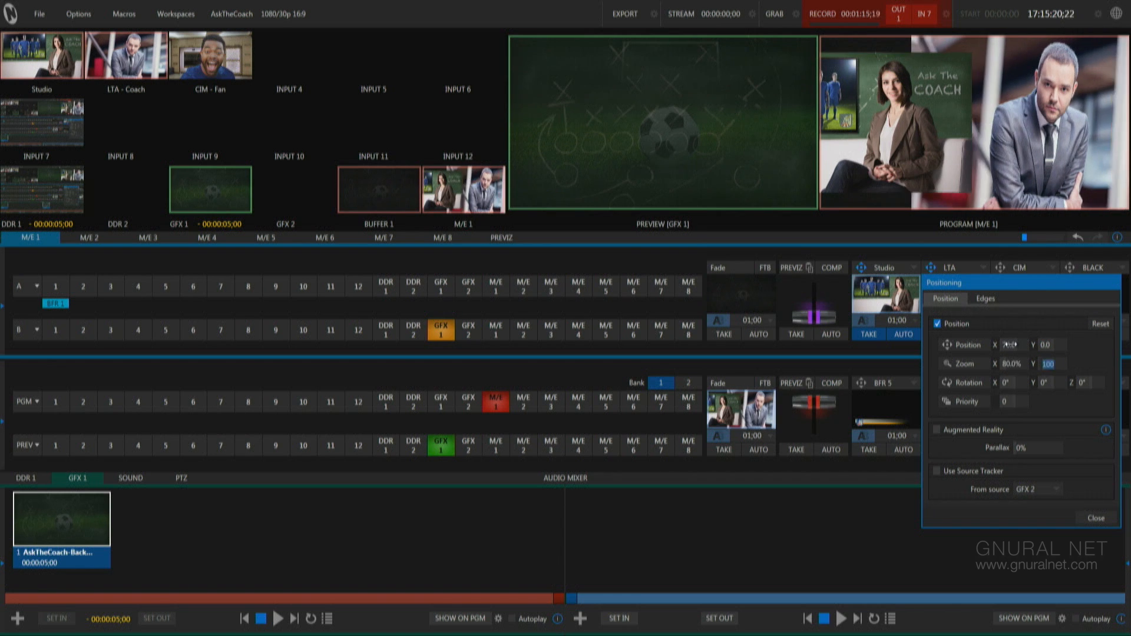
text(80)
key(Tab)
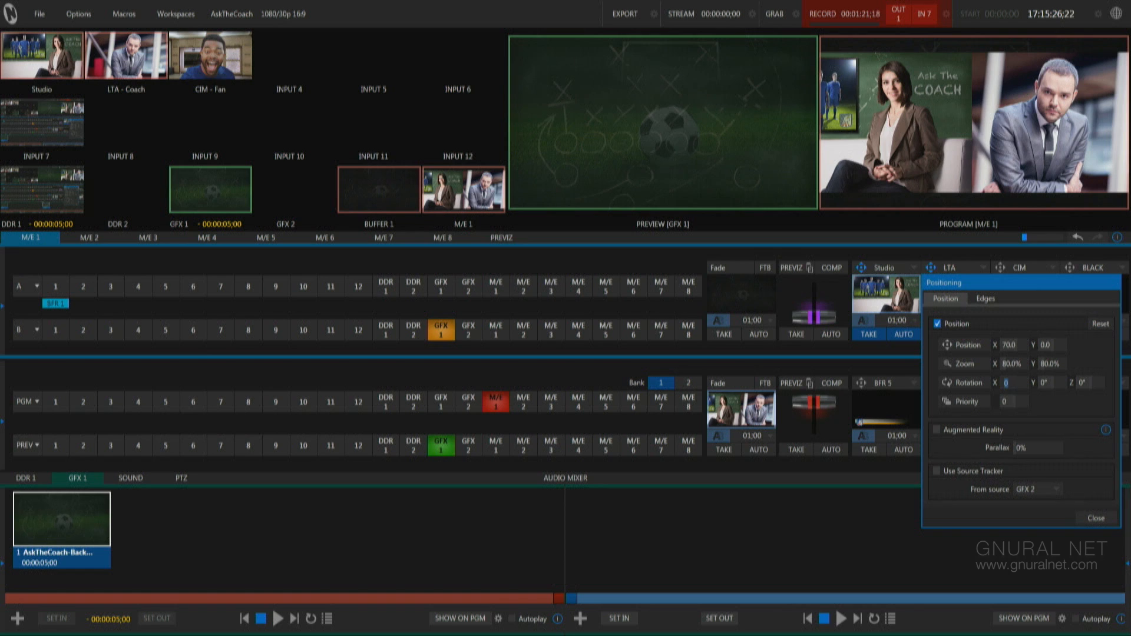
Crop the LTA layer's edges by 25% on the left and 10% on the right.
click(988, 300)
click(984, 298)
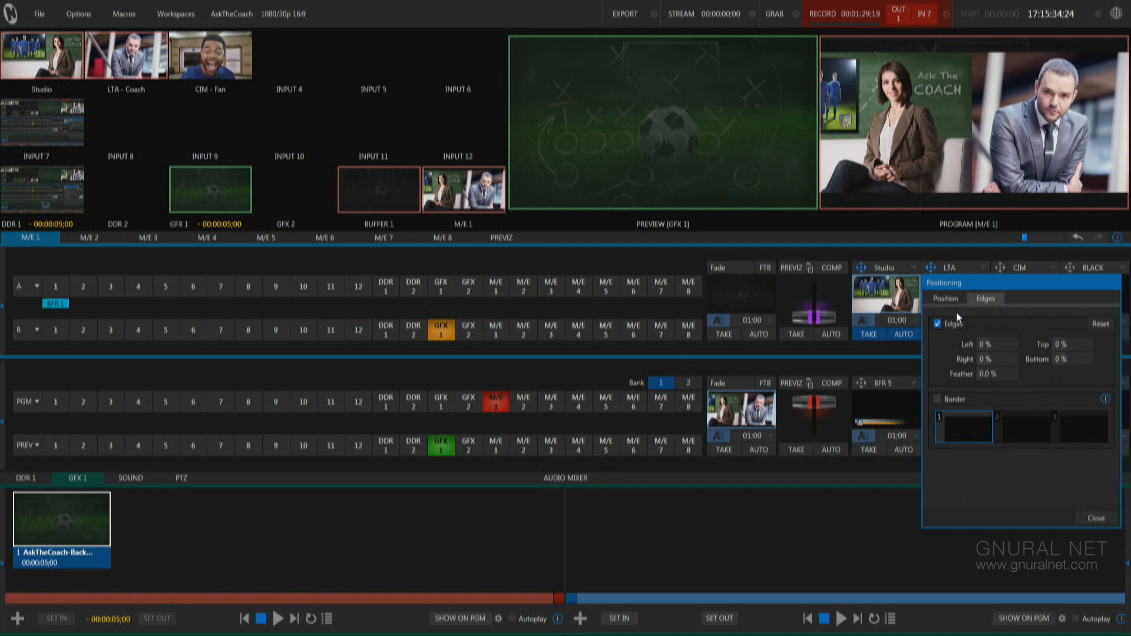
click(991, 345)
text(25)
key(Tab)
Set the LTA layer's priority to 1 and close its positioning settings.
click(946, 299)
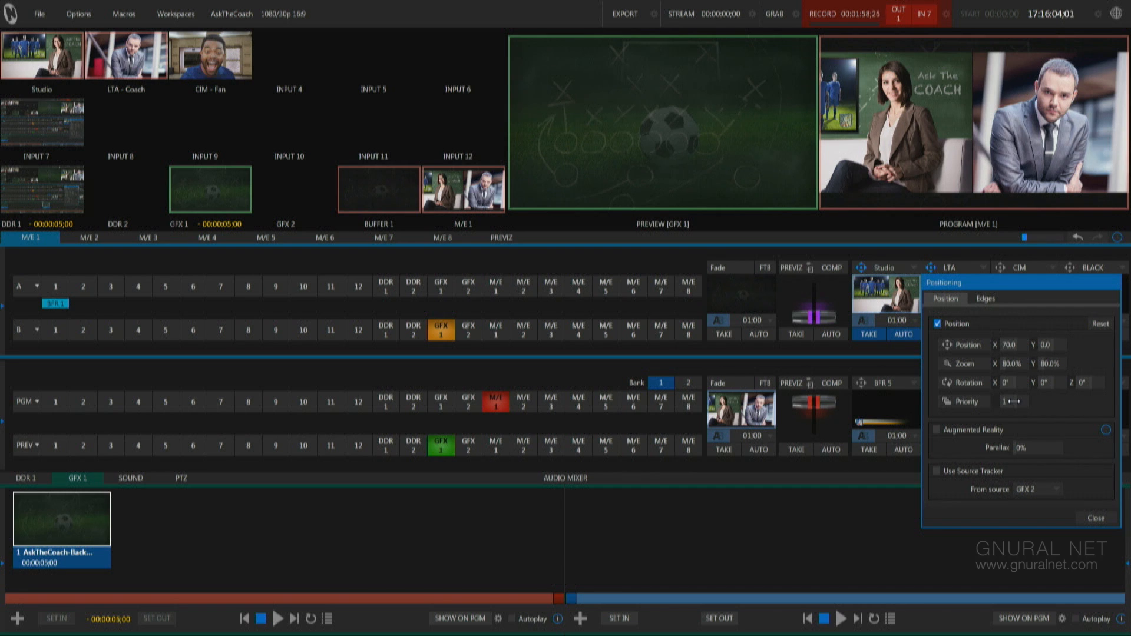
click(1012, 401)
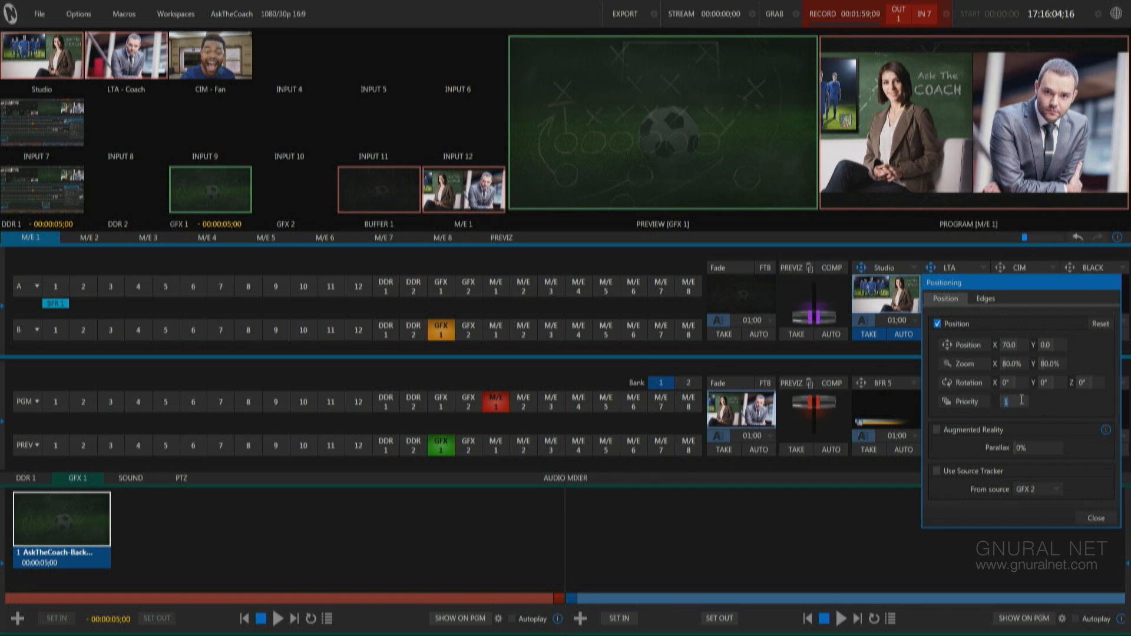
click(1098, 522)
click(1100, 520)
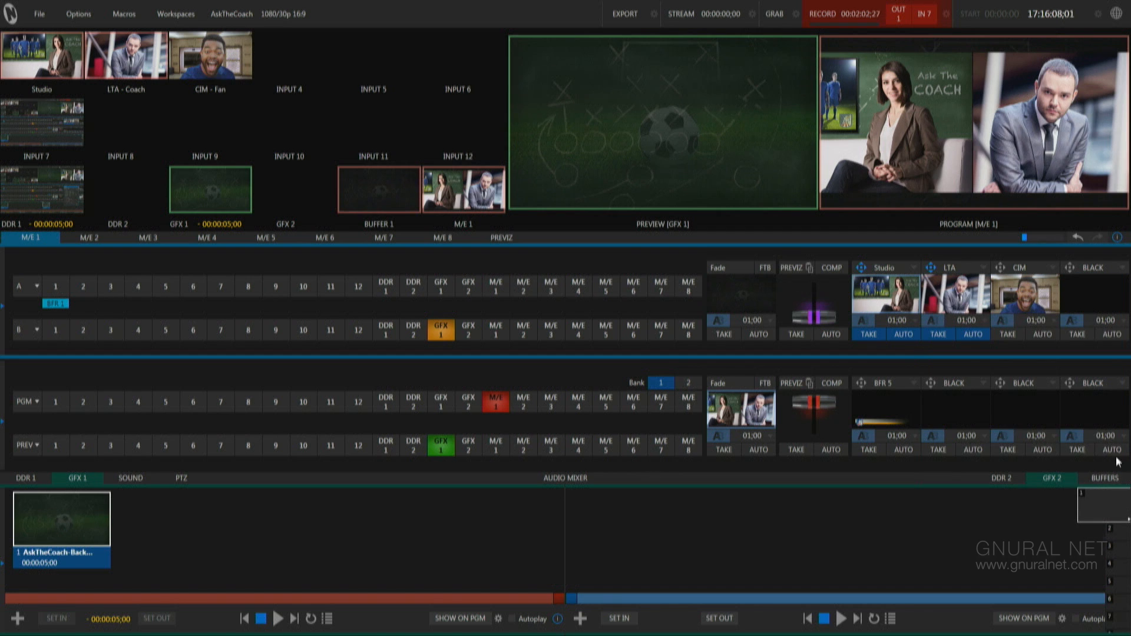
Save the two-box layout into comp slot 2, and test it by recalling comp 1 and returning to comp 2.
click(836, 268)
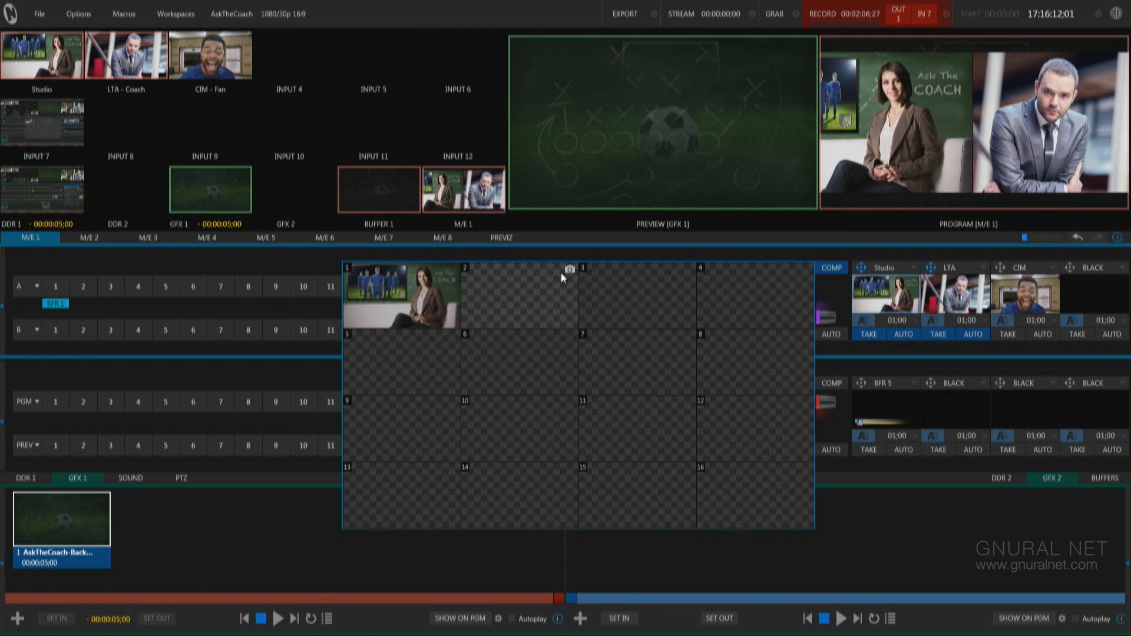
click(568, 269)
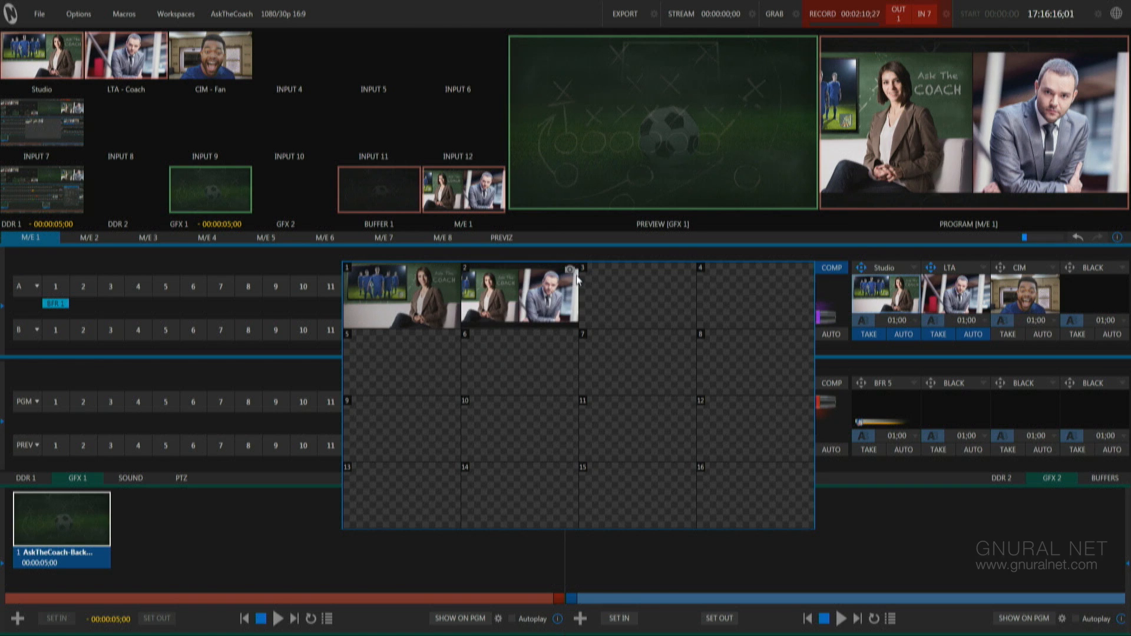
mouse_move(405, 297)
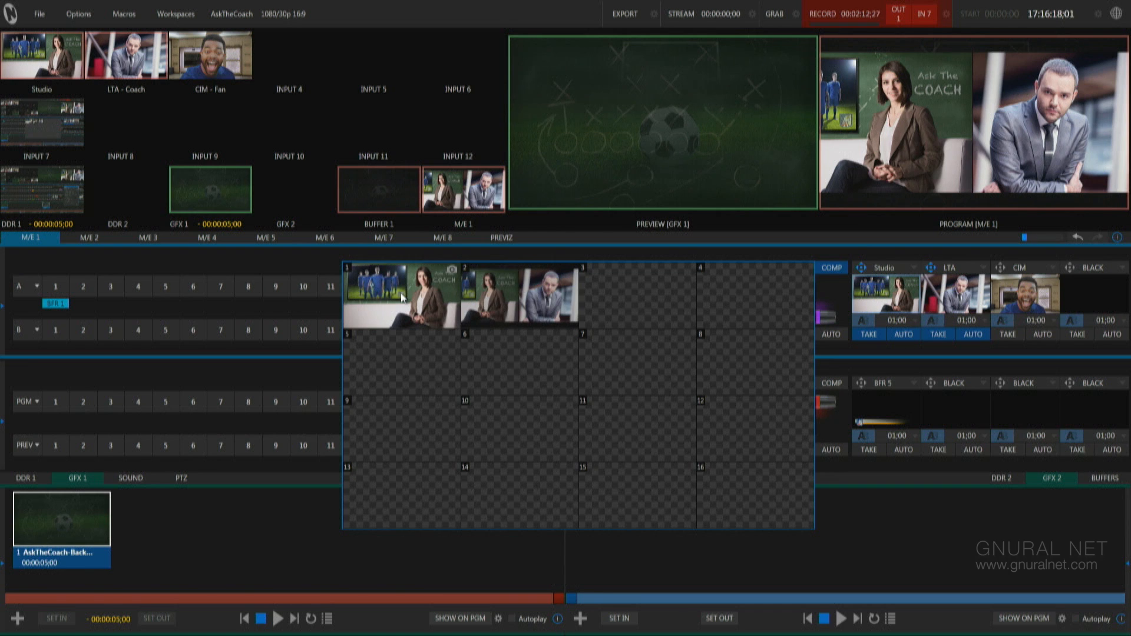
click(403, 296)
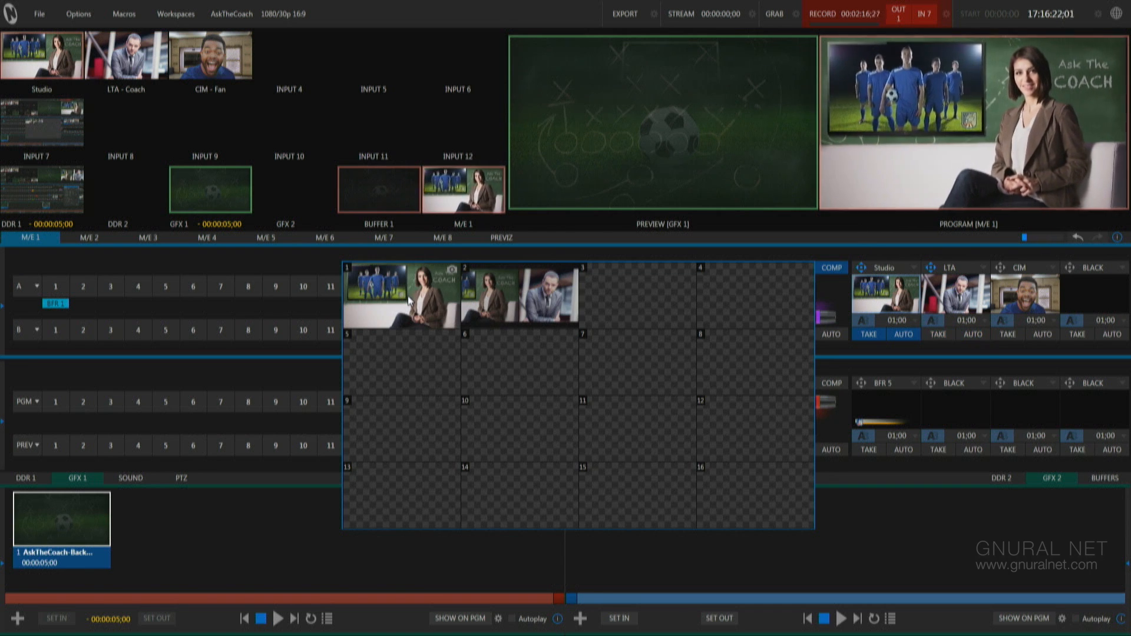
click(523, 295)
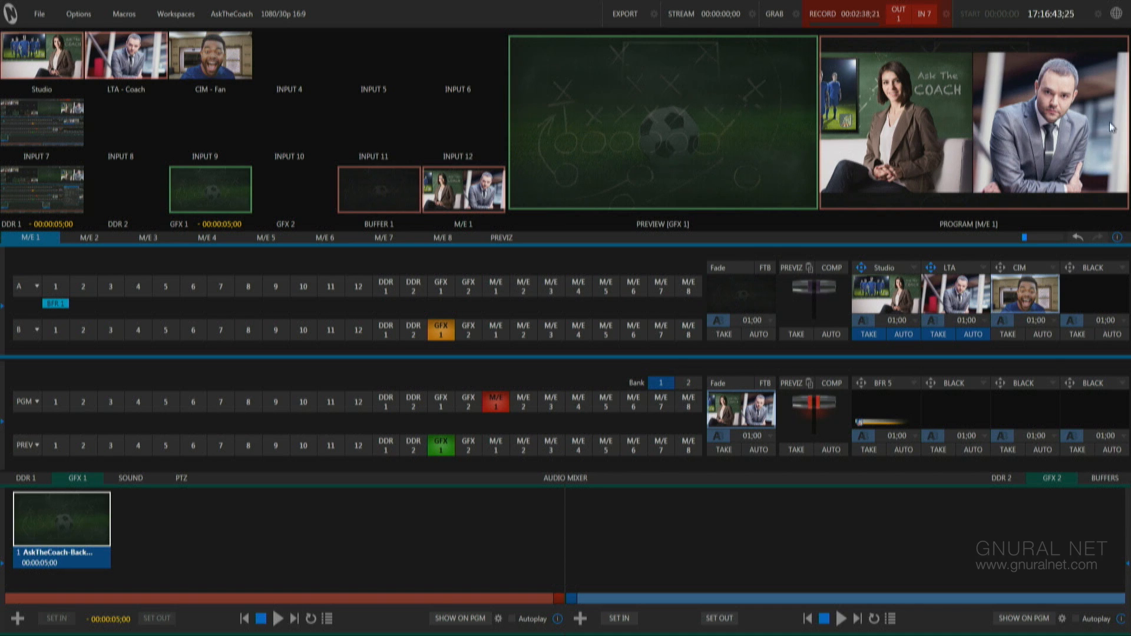
Set the Studio layer's X position to -160 and its zoom to 50% on both axes.
click(861, 269)
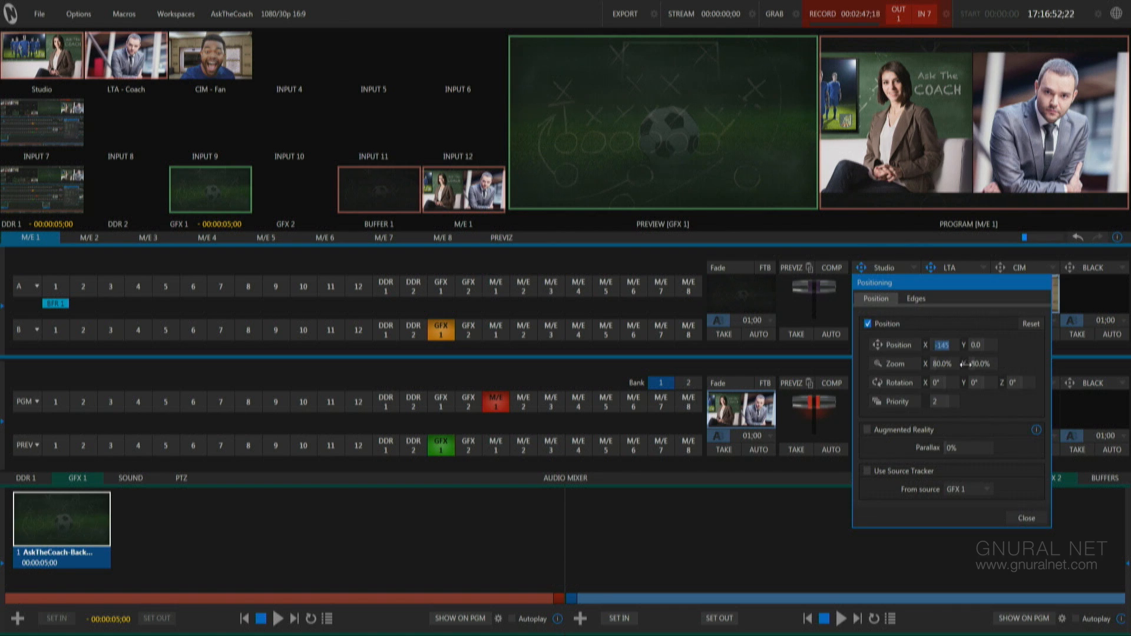
text(-160)
key(Tab)
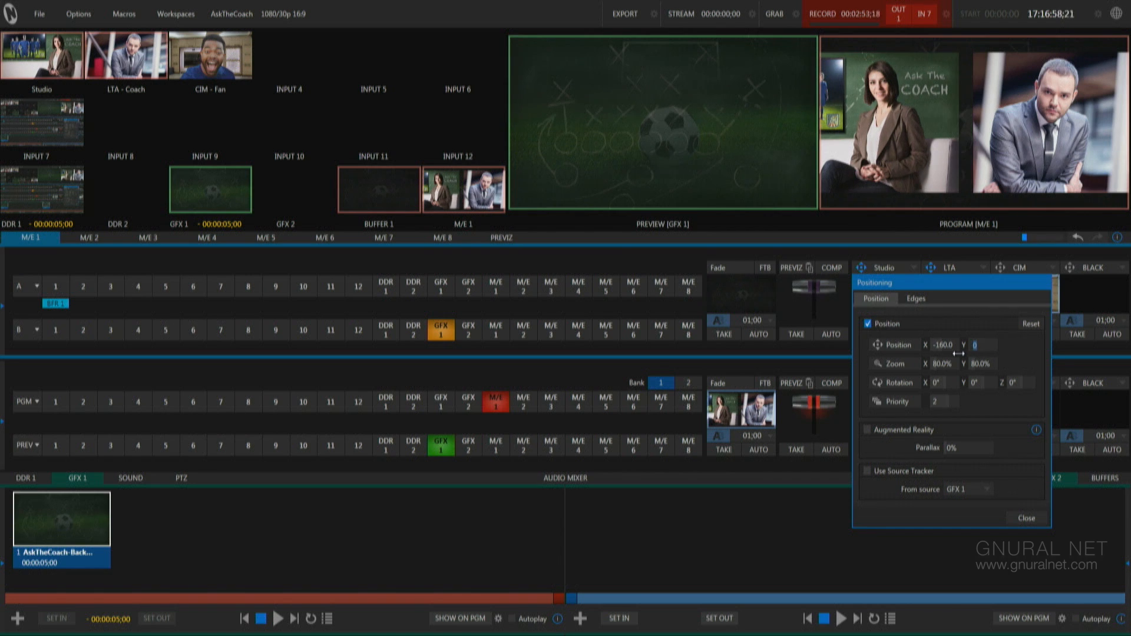
key(Tab)
text(50)
key(Tab)
text(50)
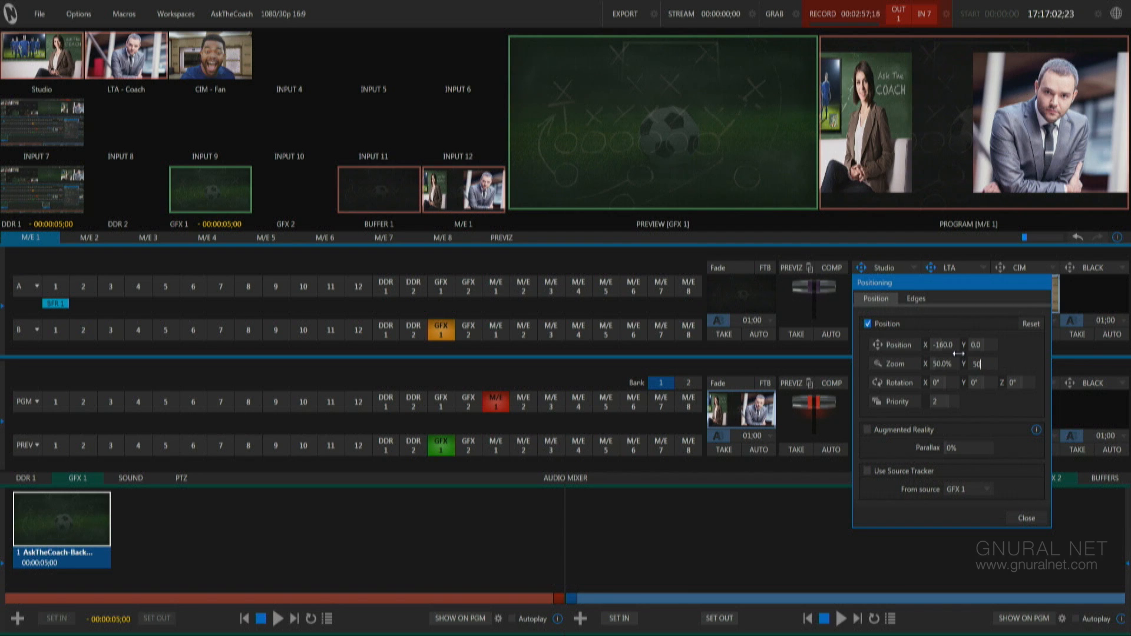
key(Tab)
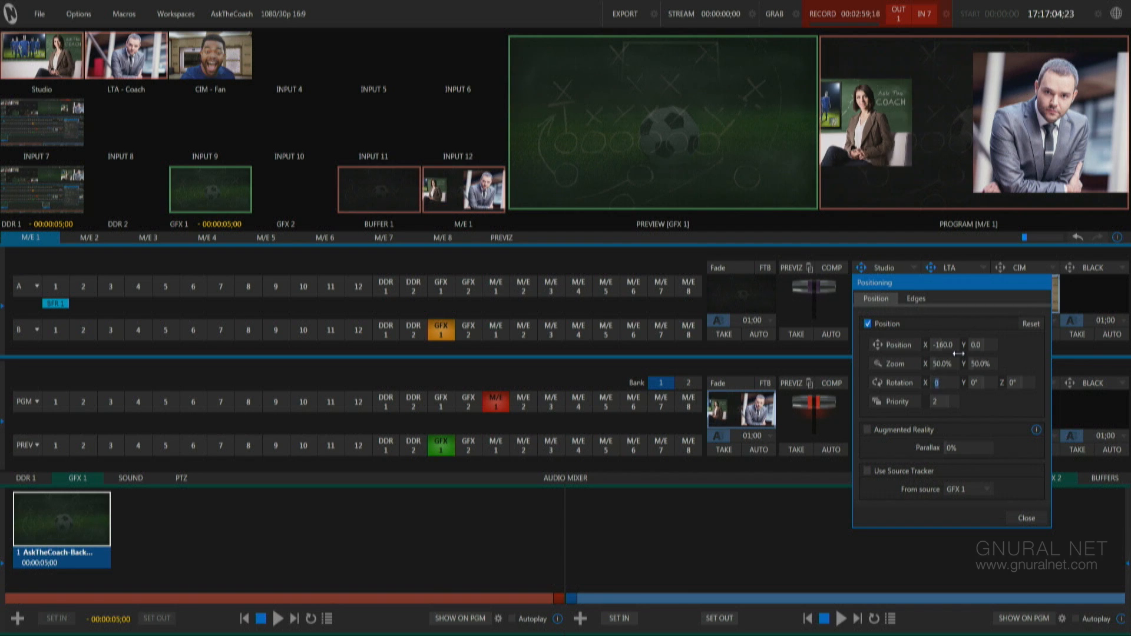
click(1027, 518)
Centre the LTA layer horizontally by setting its X position to 0.
click(931, 268)
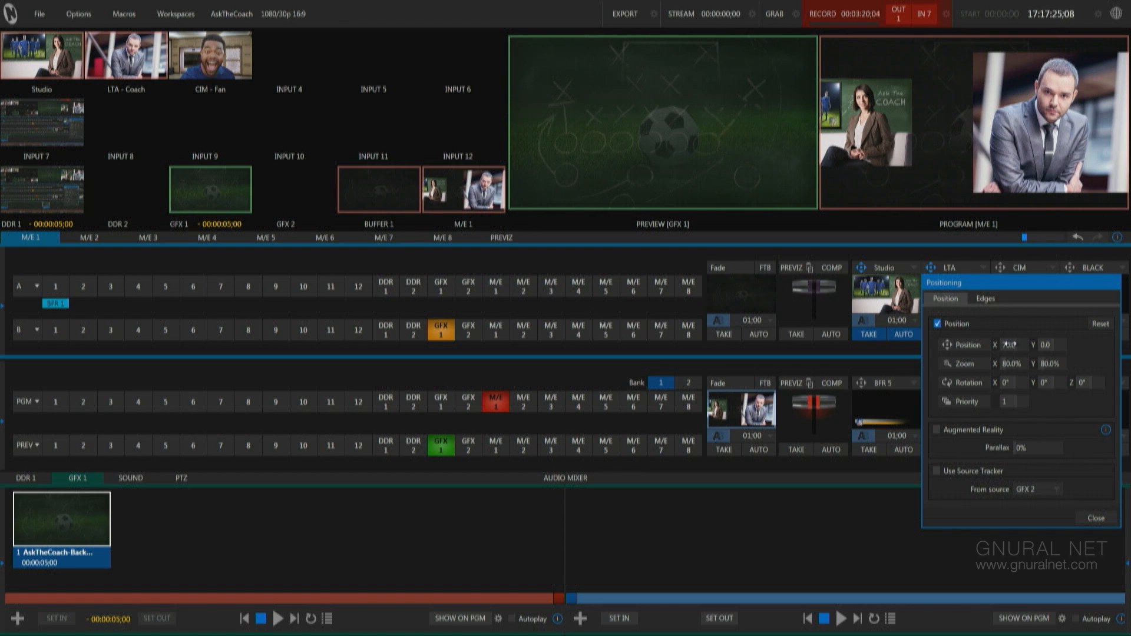
text(0)
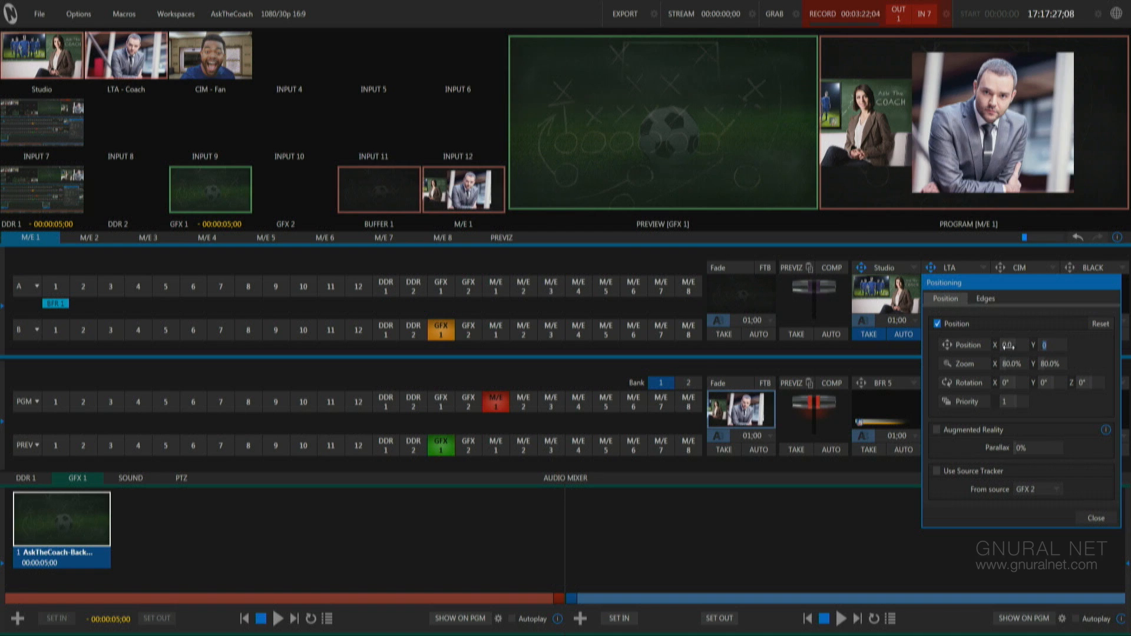
key(Tab)
key(Return)
Crop the LTA layer's left and right edges by 20% each and close its positioning settings.
click(986, 298)
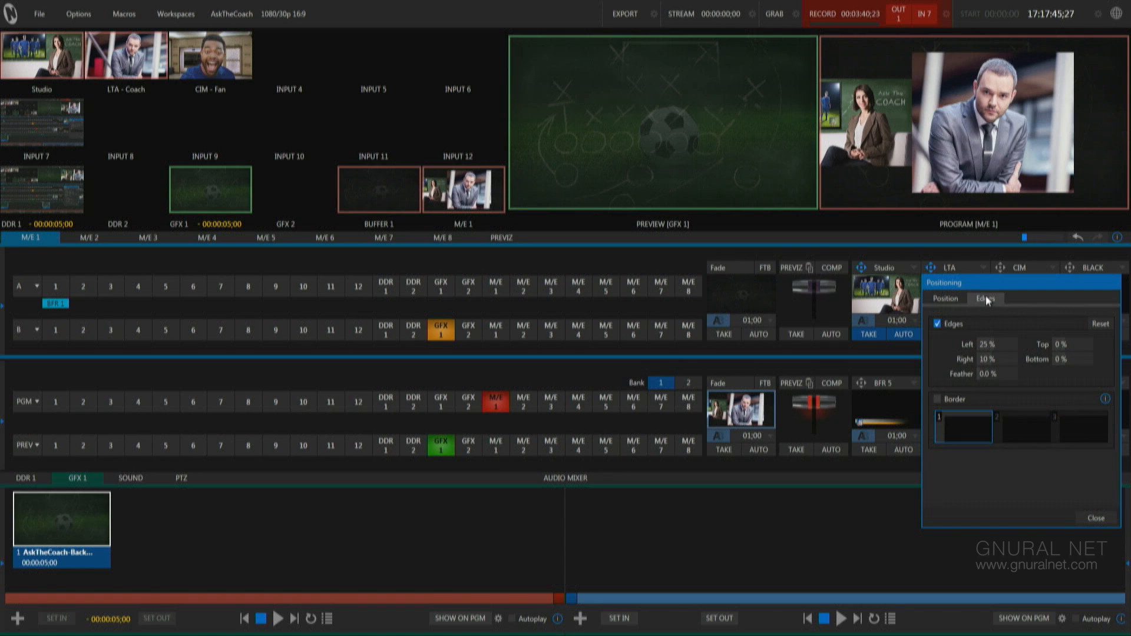
click(991, 345)
text(20)
key(Tab)
text(20)
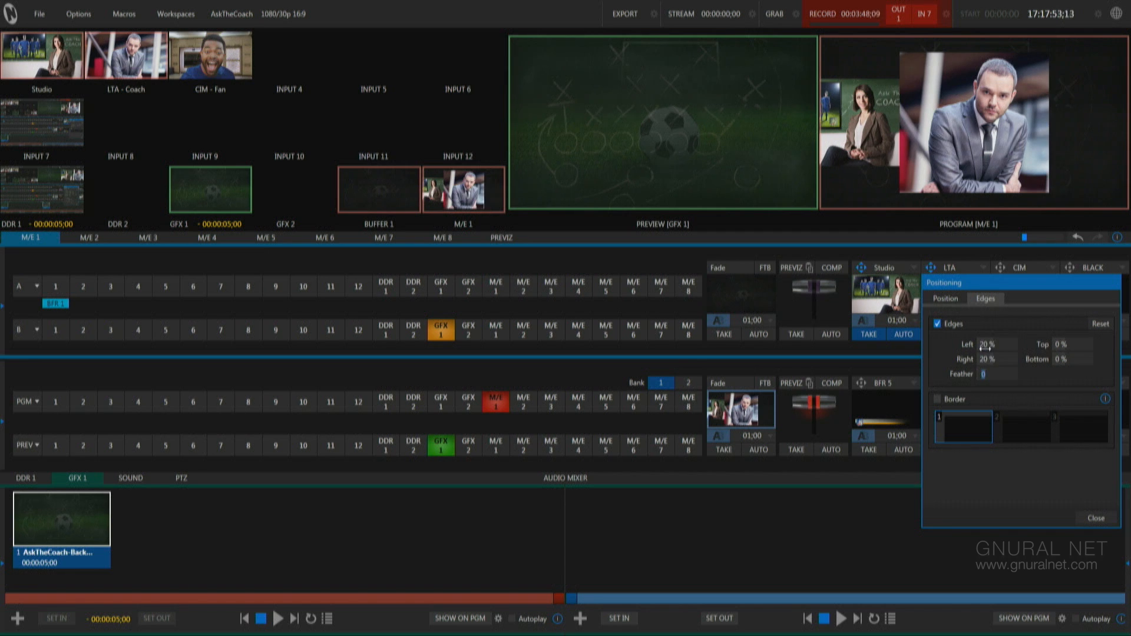
key(Tab)
click(1096, 518)
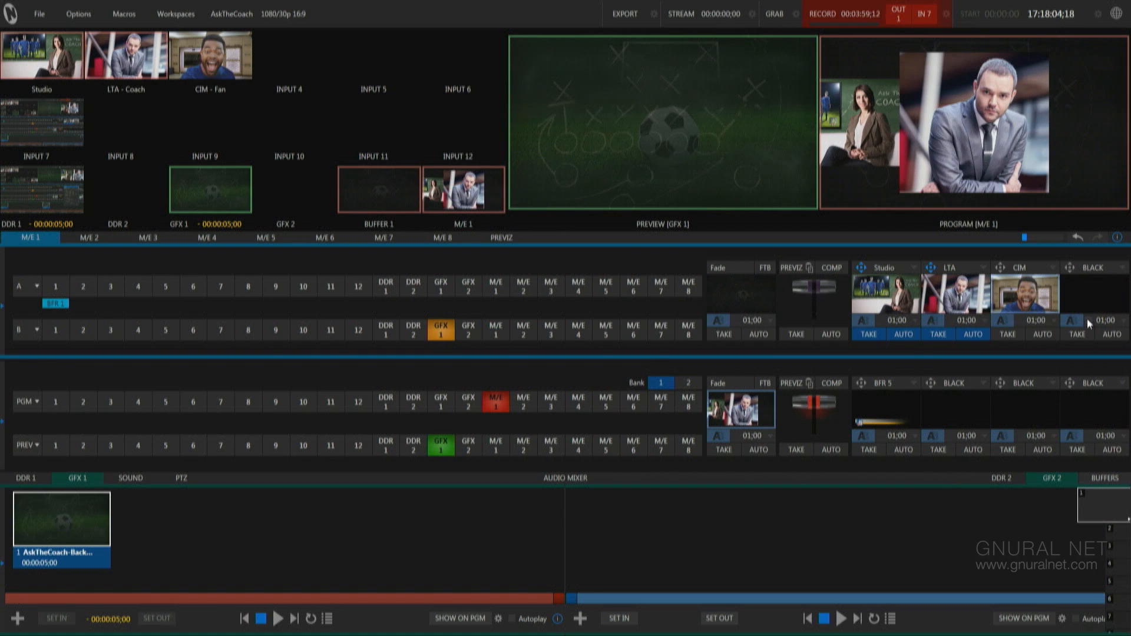
Enable positioning on the CIM layer, set its X position to 135.0 and its zoom to 50% on both axes.
click(1000, 269)
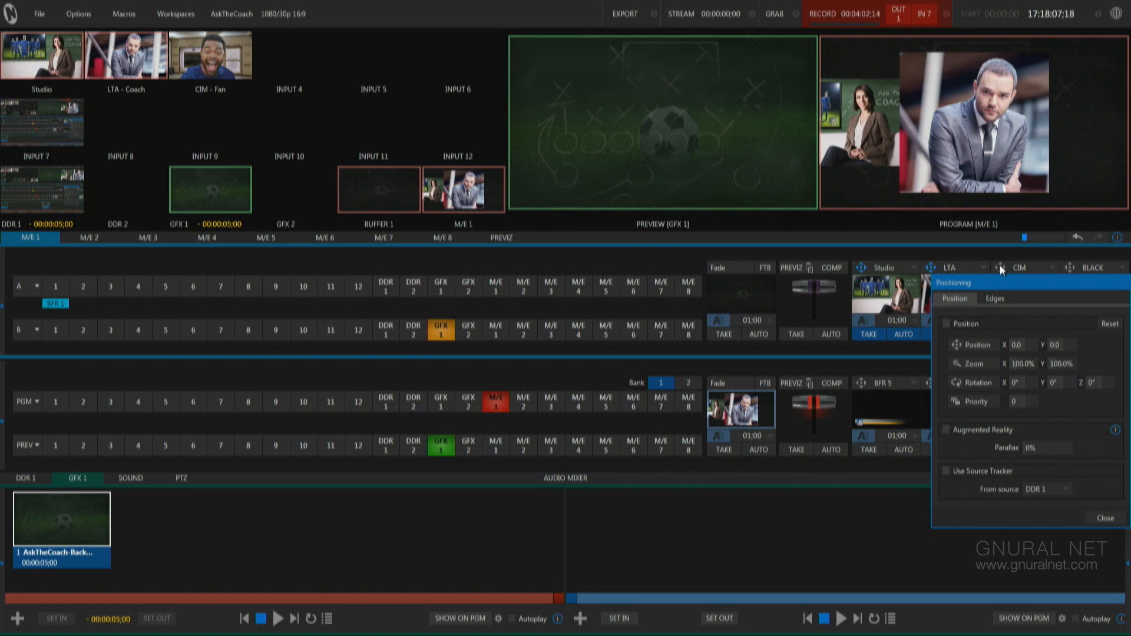
click(947, 324)
click(1024, 347)
text(1350)
key(Tab)
key(Tab)
text(50)
key(Tab)
text(50)
key(Tab)
click(1052, 399)
click(1113, 521)
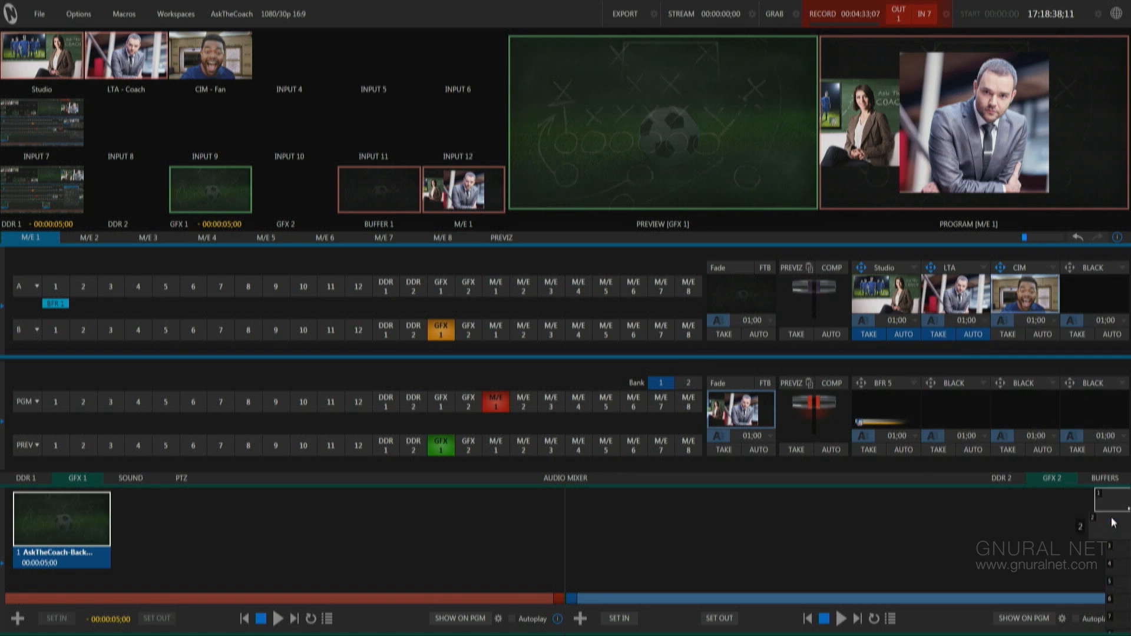
Bring the CIM layer on in M/E 1 and save the three-box layout into comp slot 3.
click(1008, 335)
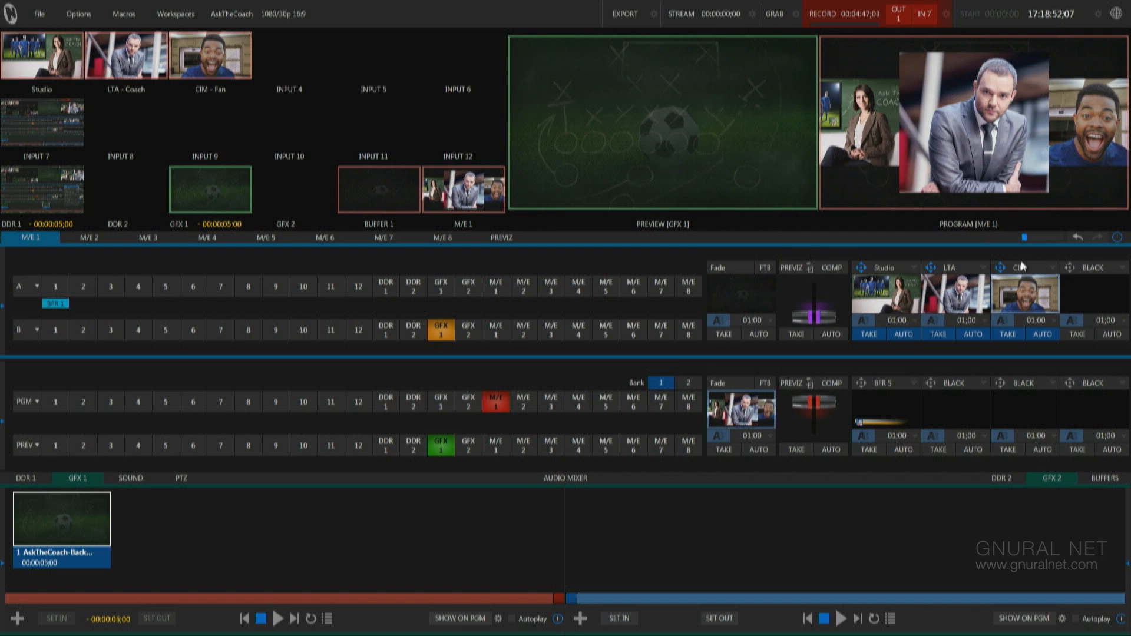
click(840, 270)
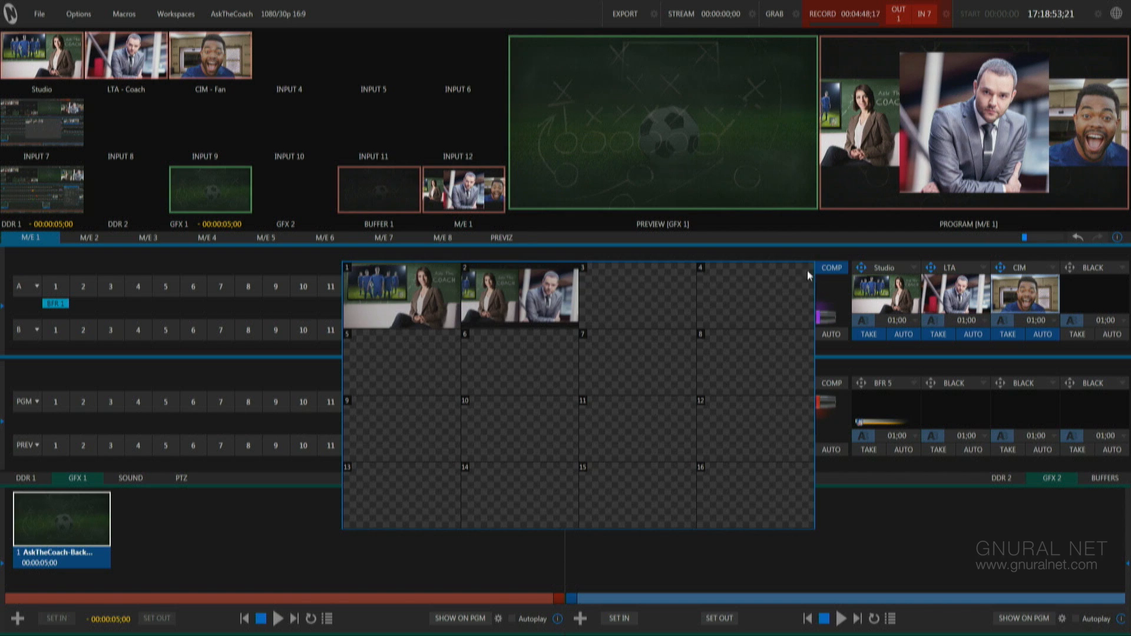
click(686, 271)
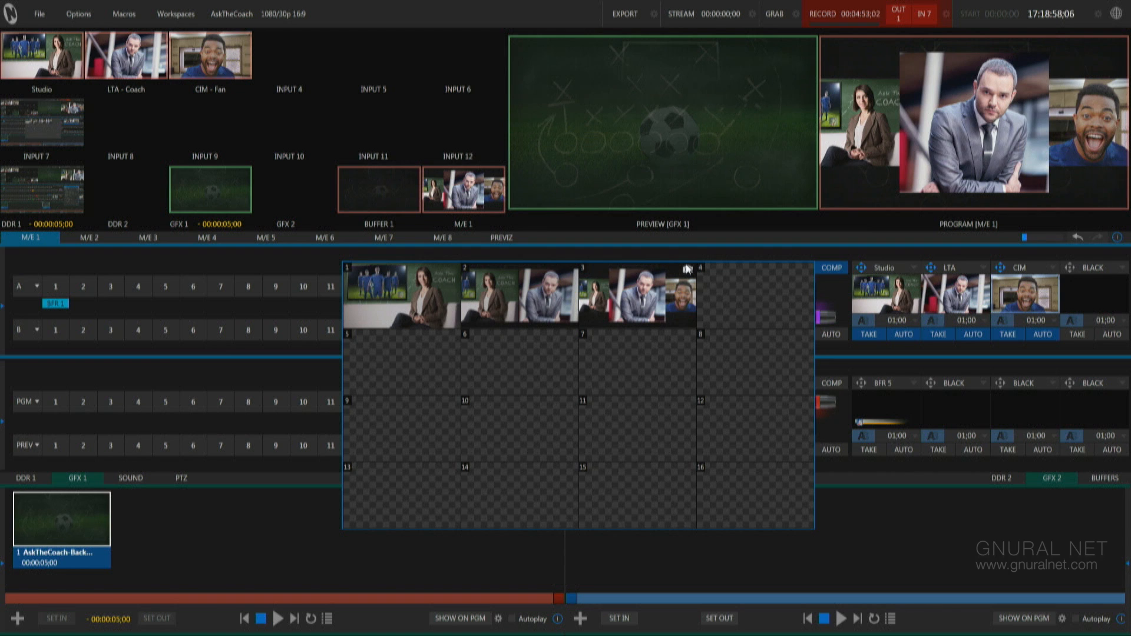
Test the saved M/E 1 layouts by recalling comp 2, comp 1, comp 2 again and finally comp 3.
click(547, 296)
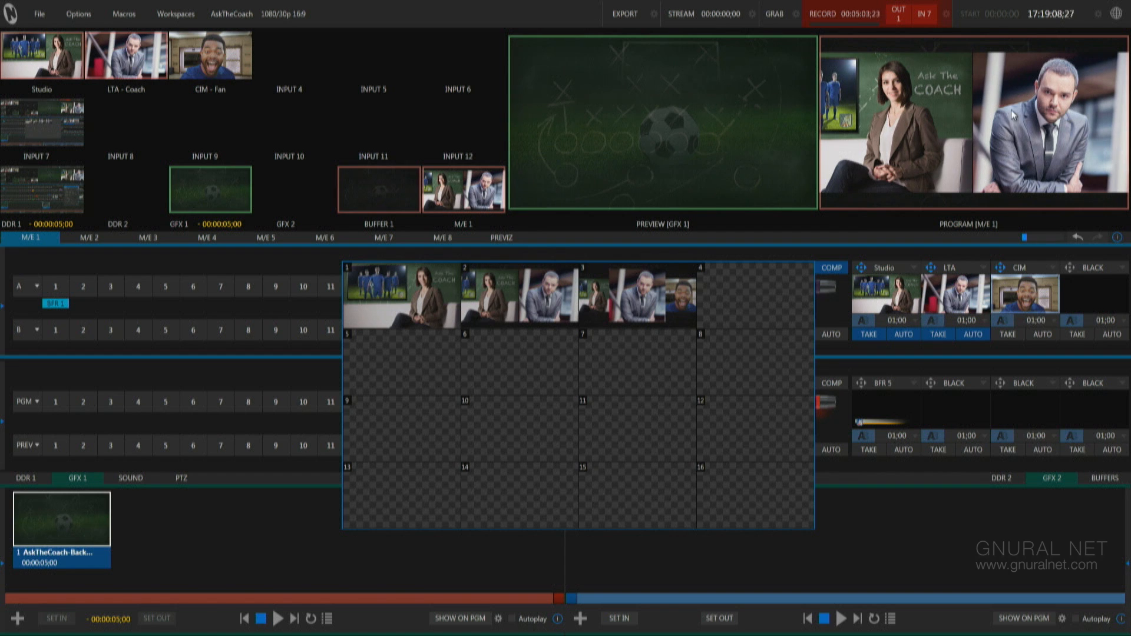
click(399, 296)
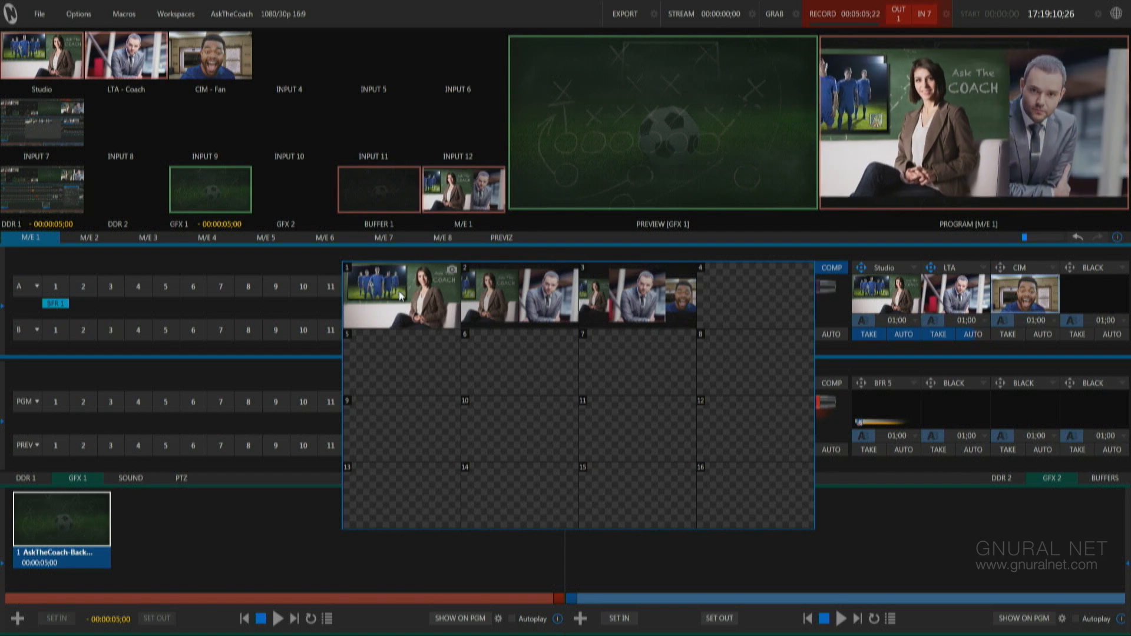
click(529, 300)
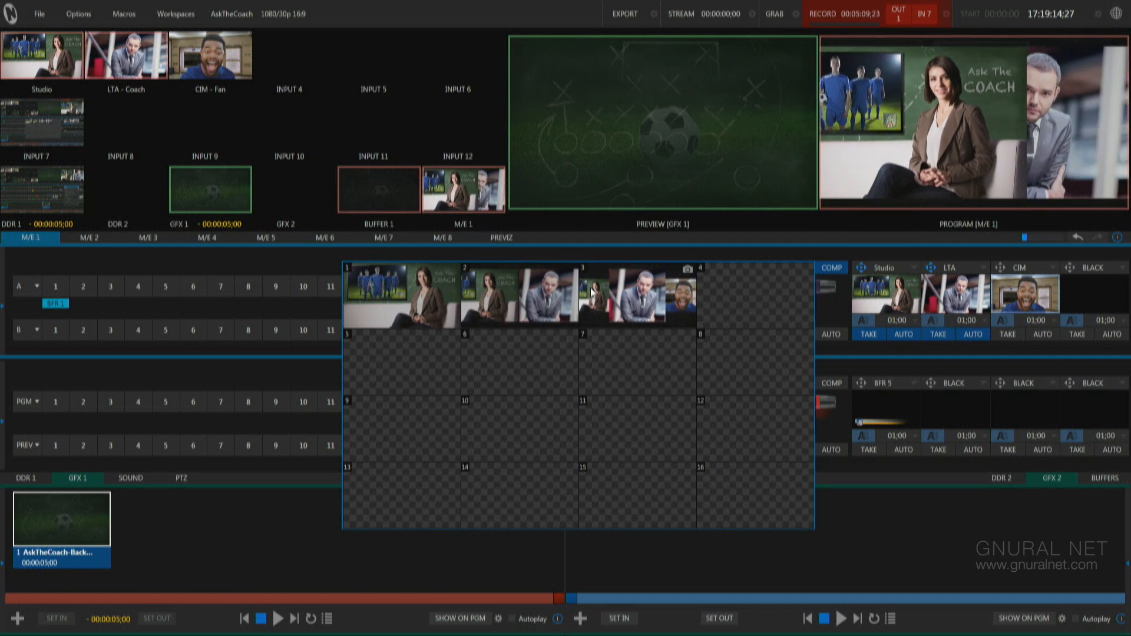
click(624, 288)
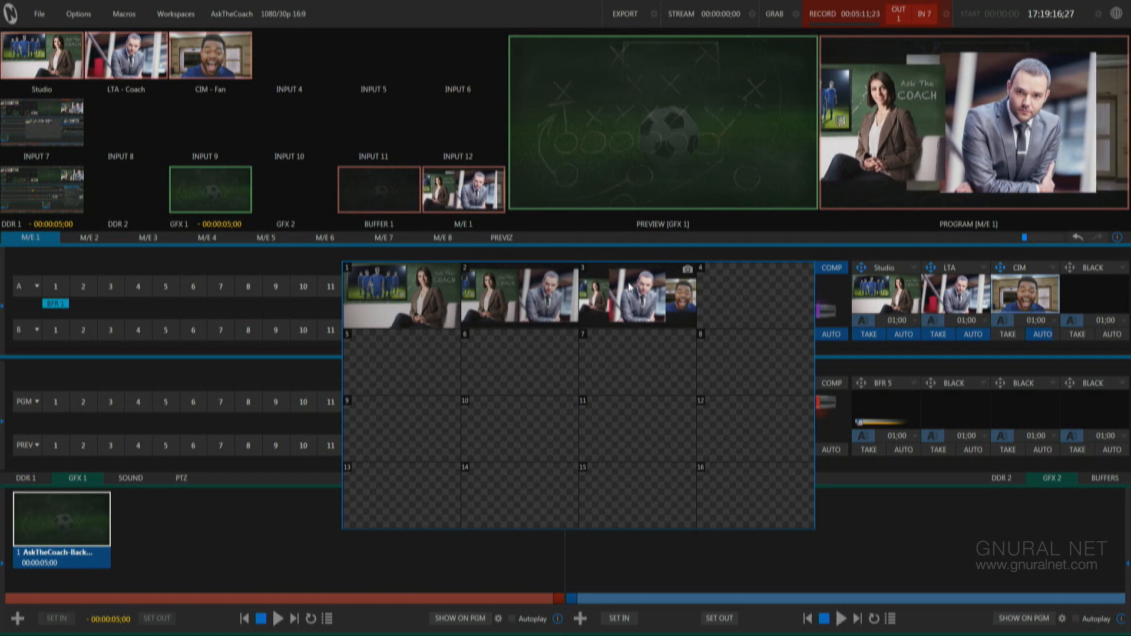